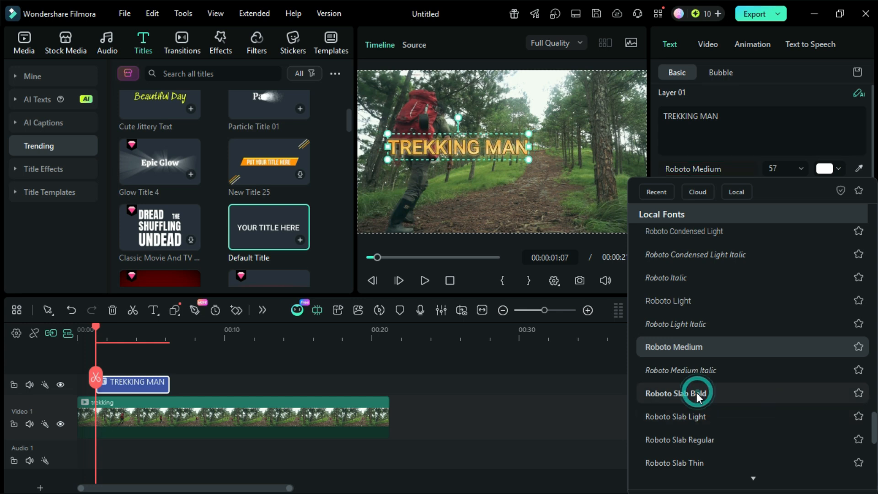
Move the TREKKING MAN title low in the frame over the hiker's legs, rotate it to about -6.4°, and check it at 00:00:01:07.
left_click_drag(407, 197, 405, 201)
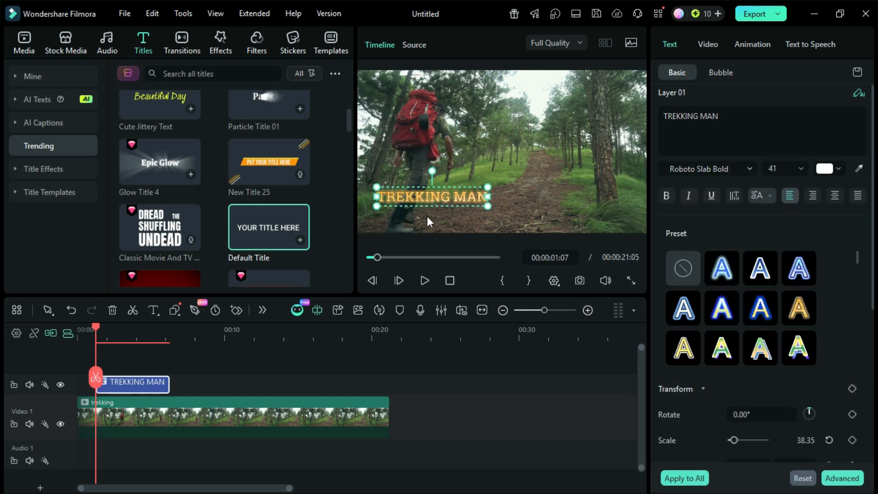
left_click_drag(432, 171, 431, 167)
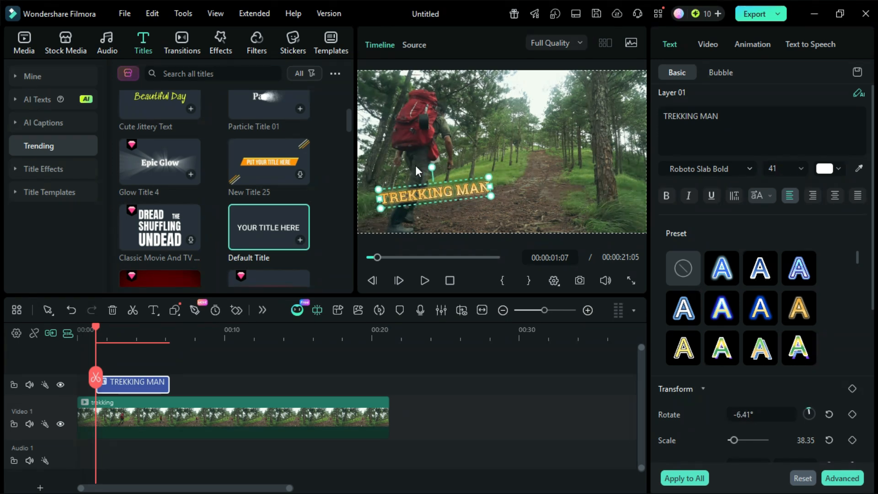
left_click(79, 327)
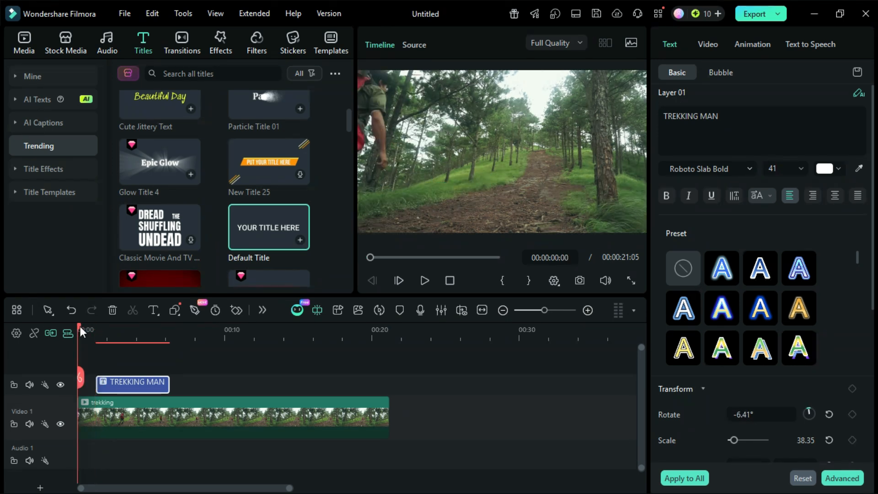
left_click_drag(78, 326, 94, 323)
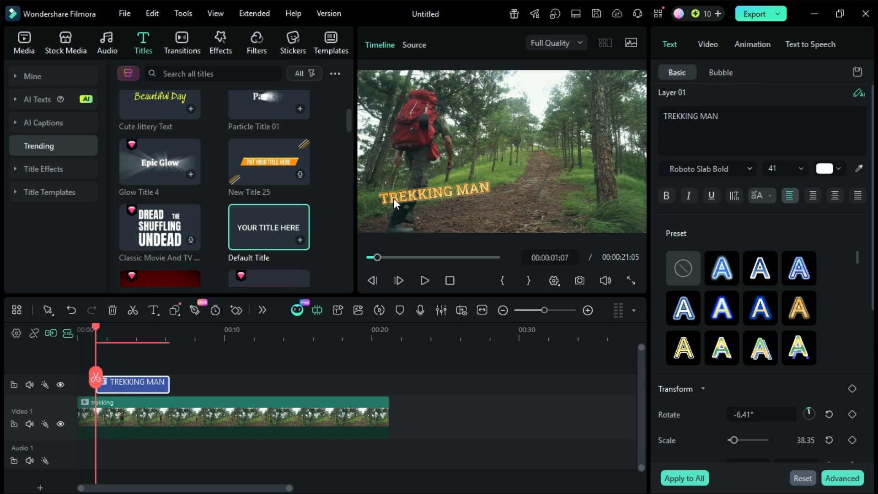
Lock the title track and leave the Video 1 track unlocked.
left_click(16, 424)
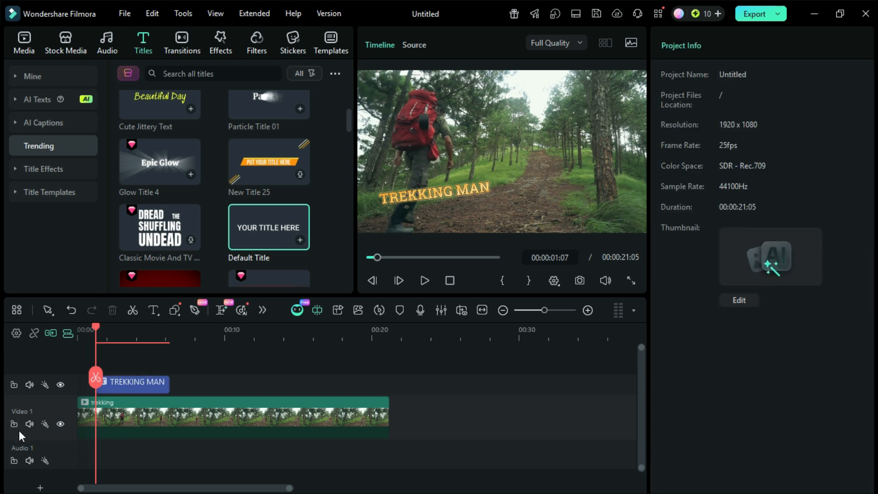
left_click(14, 424)
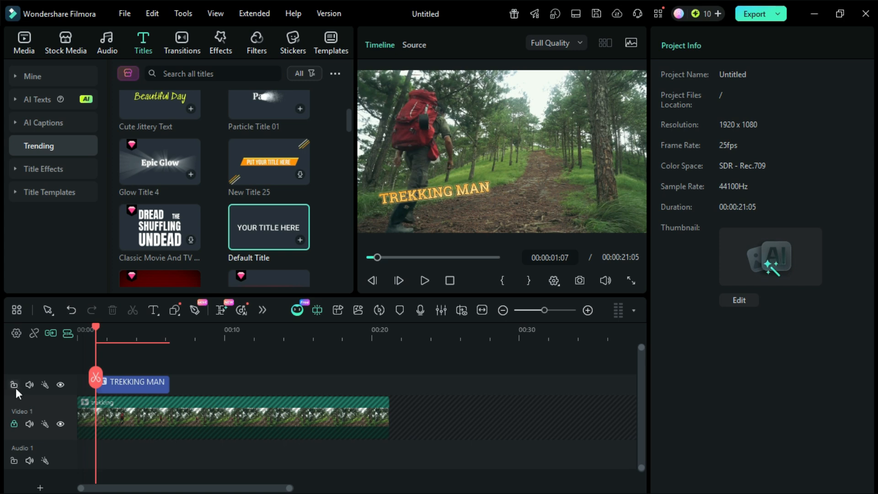
left_click(14, 384)
left_click(14, 423)
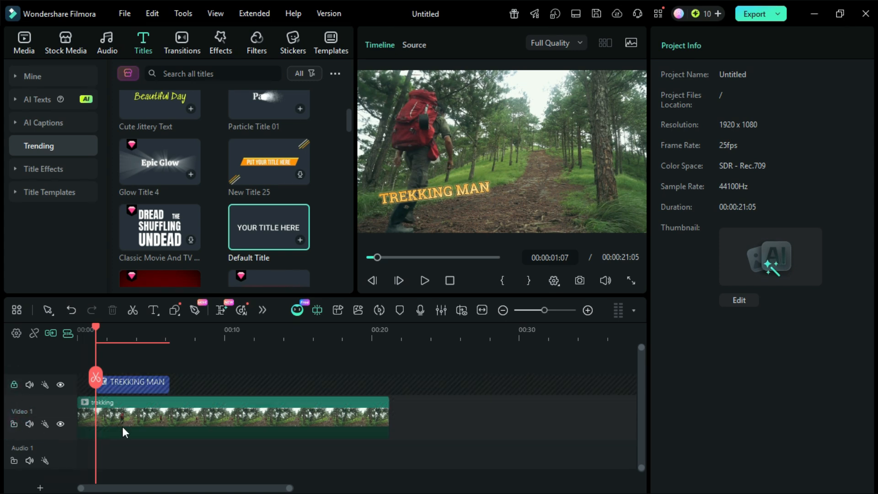
Copy the trekking clip on Video 1 and lock that track.
right_click(135, 413)
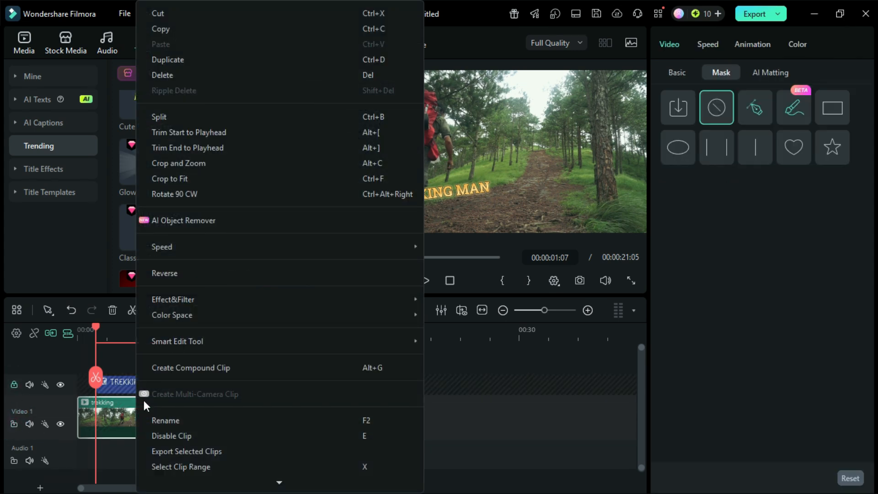
left_click(169, 29)
left_click(64, 423)
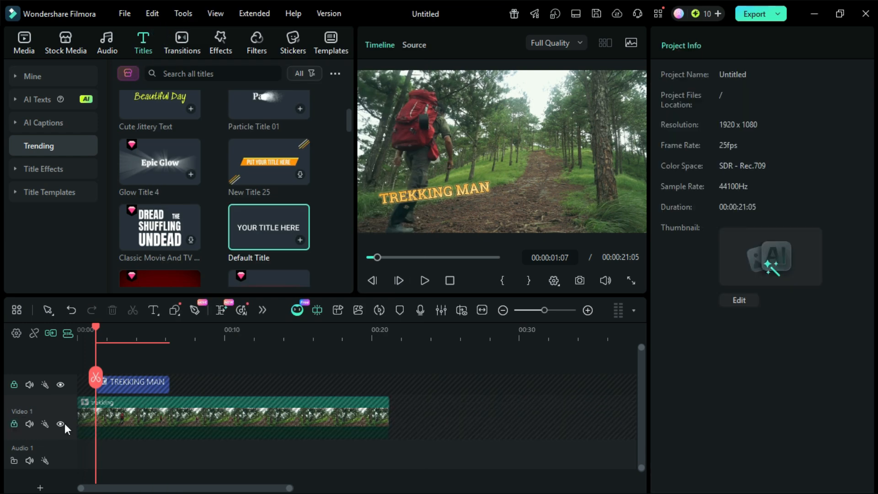
Paste the trekking clip onto a new track above the title, starting at 00:00:00:00.
right_click(123, 363)
left_click(137, 188)
left_click_drag(156, 397, 130, 404)
key("Home")
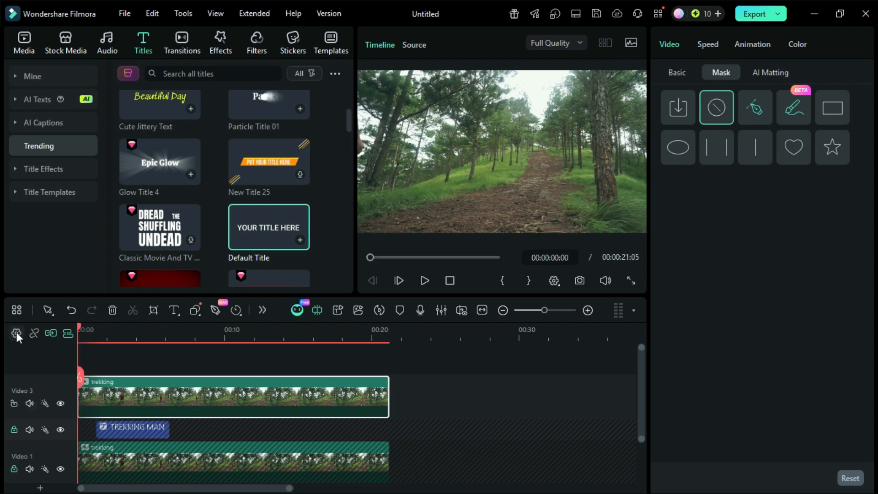
At 00:00:01:07, apply a Linear mask to the upper trekking clip and move its line behind the hiker, to about X -815.
left_click(95, 325)
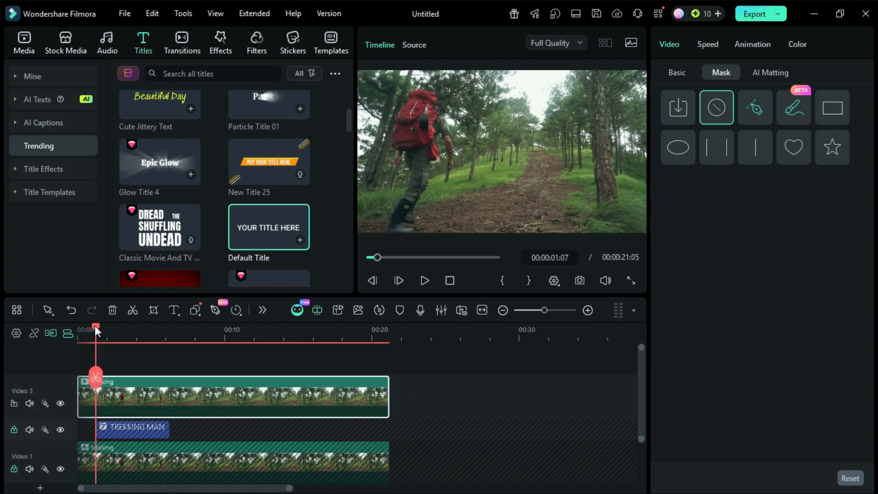
left_click(679, 71)
left_click(721, 73)
left_click(758, 145)
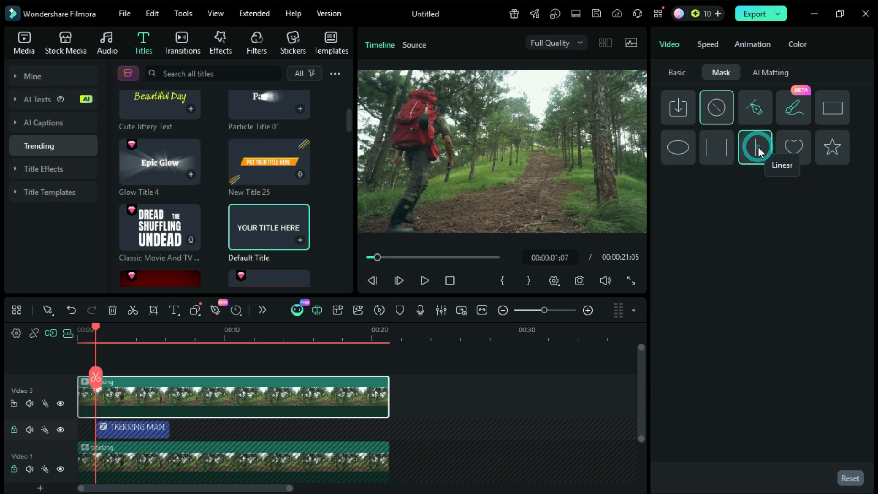
left_click_drag(502, 151, 380, 153)
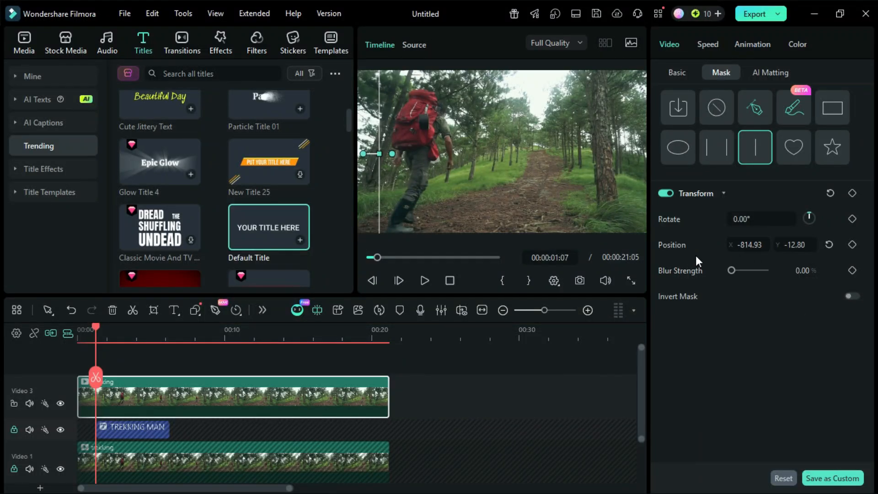
Set the mask's X position to -714.93 and blur strength to 1%, and add a position keyframe at 00:00:01:07.
scroll(801, 271, "up", 1)
left_click(743, 247)
scroll(743, 247, "up", 1)
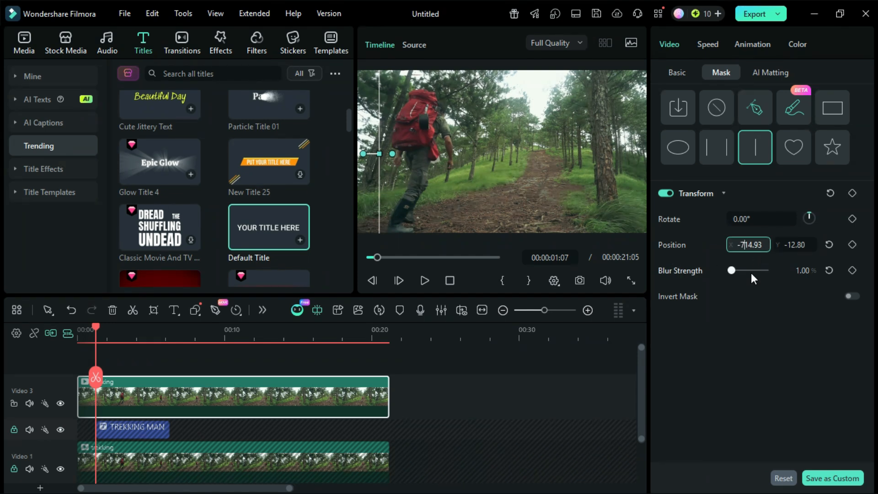
key("Return")
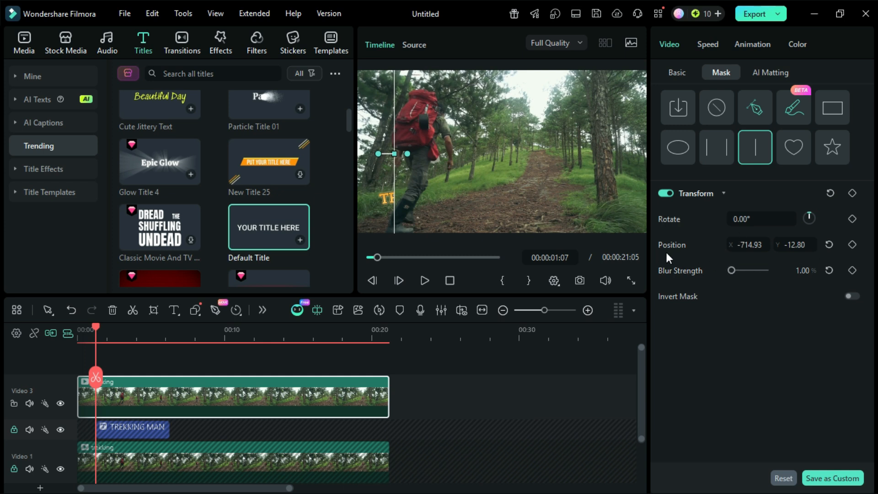
left_click(852, 245)
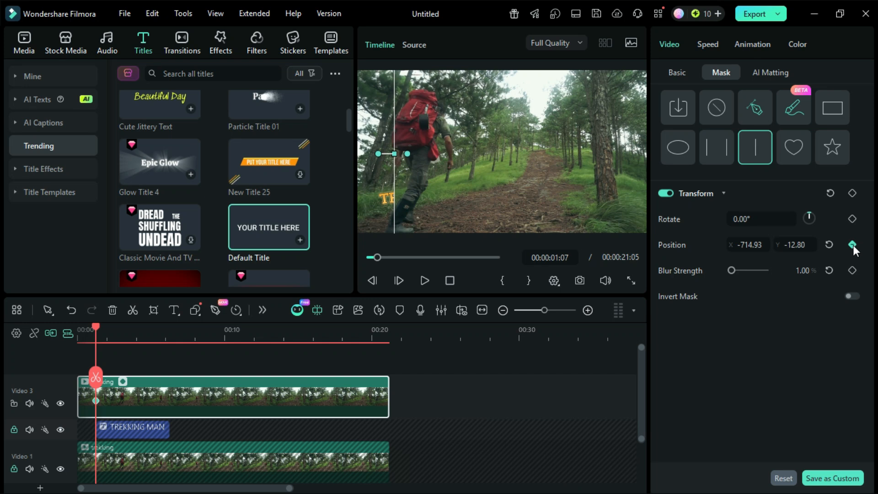
At 00:00:01:15, set the mask's X position to -614.93.
left_click_drag(101, 327, 101, 328)
left_click(743, 245)
key("BackSpace")
type("6")
key("Return")
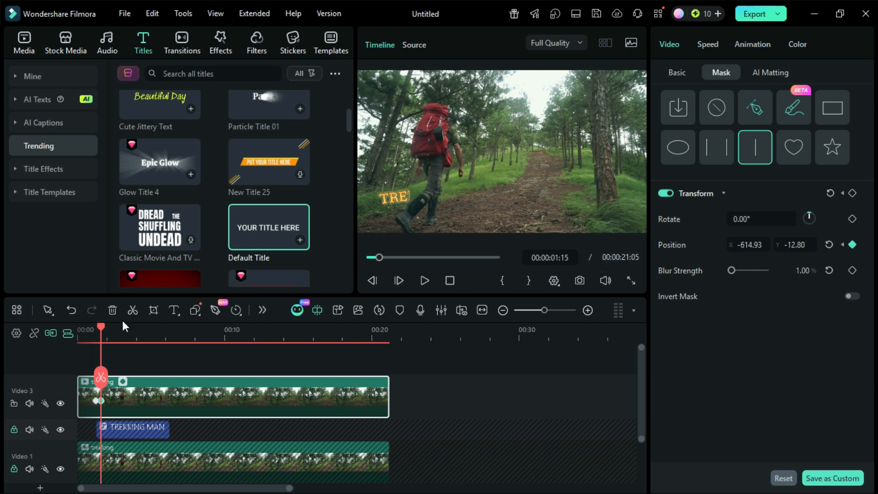
At 00:00:02:06, set the mask's X position to -414.93.
left_click(110, 325)
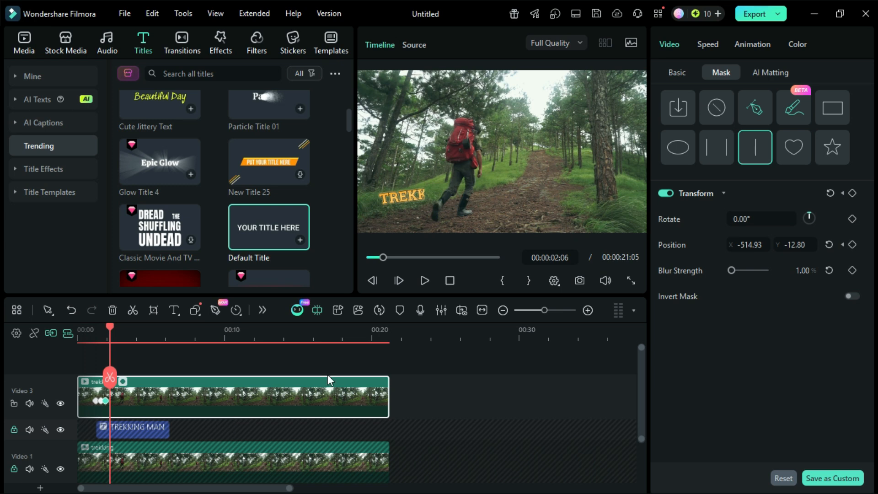
key("Left")
key("Left")
key("BackSpace")
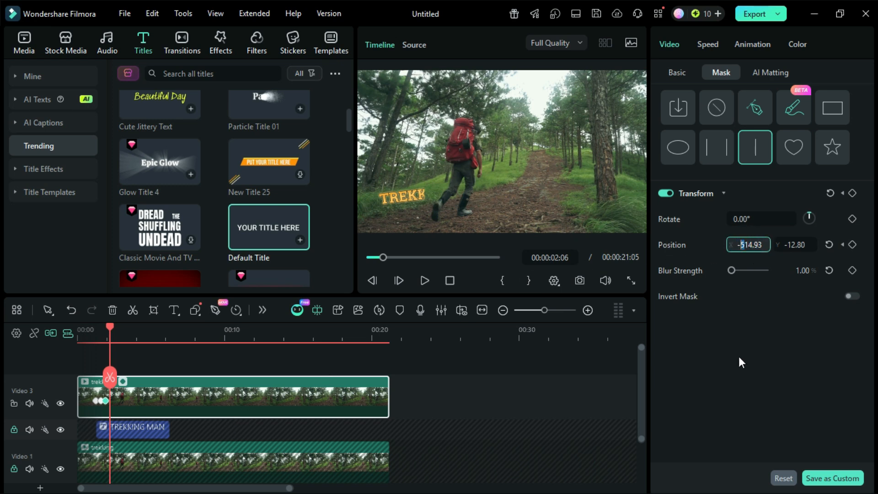
type("4")
key("Return")
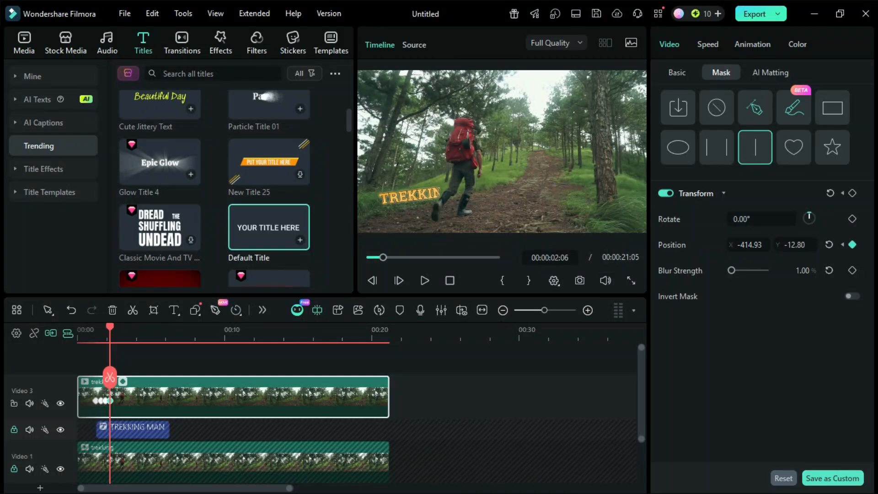
At 00:00:02:13, set the mask's X position to -314.93.
left_click_drag(109, 326, 115, 324)
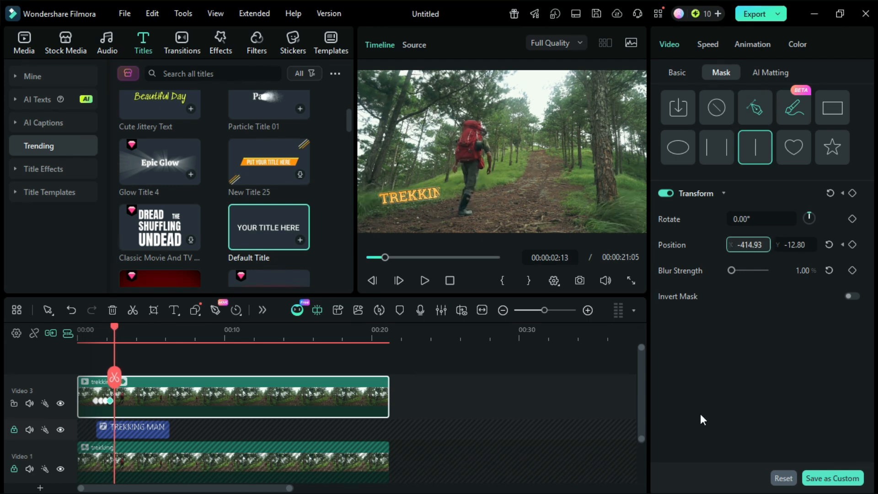
key("shift+Right")
type("3")
key("Return")
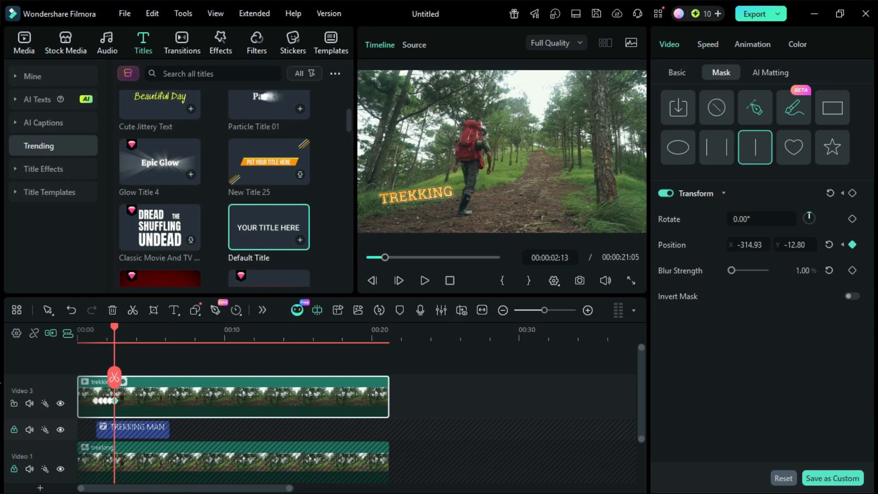
At 00:00:02:20, set the mask's X position to -214.93.
left_click_drag(119, 325, 119, 326)
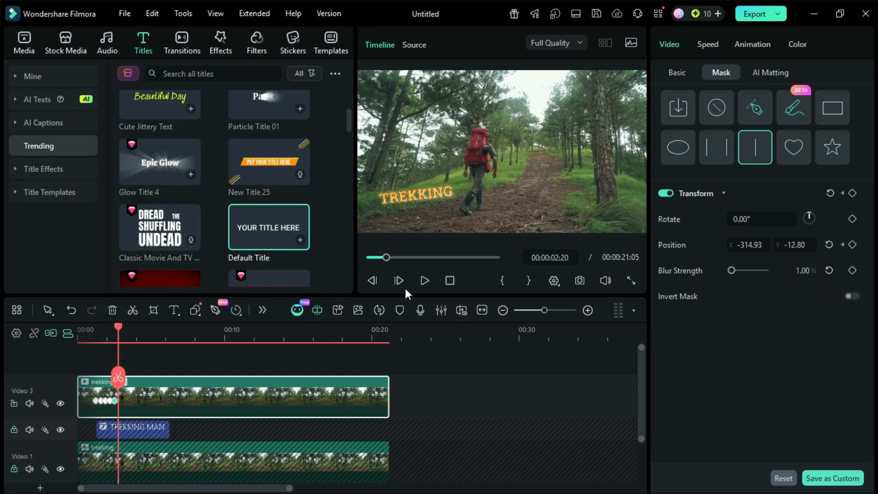
key("Left")
key("Left")
key("Left")
key("Left")
key("Left")
key("Left")
key("shift+Right")
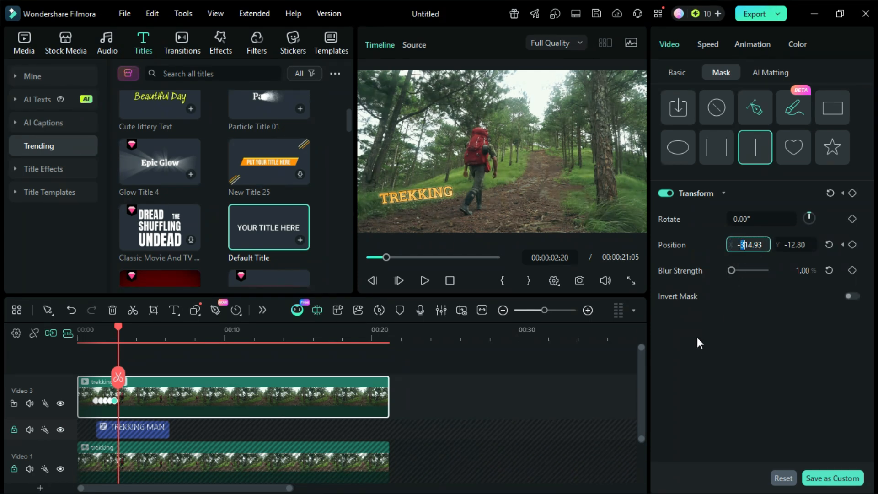
type("2")
key("Return")
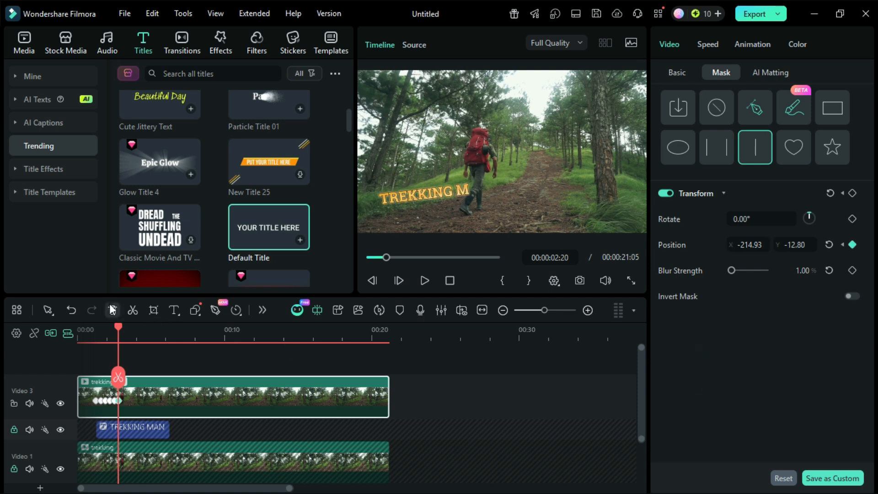
At 00:00:03:02, set the mask's X position to -114.93.
left_click_drag(117, 327, 122, 329)
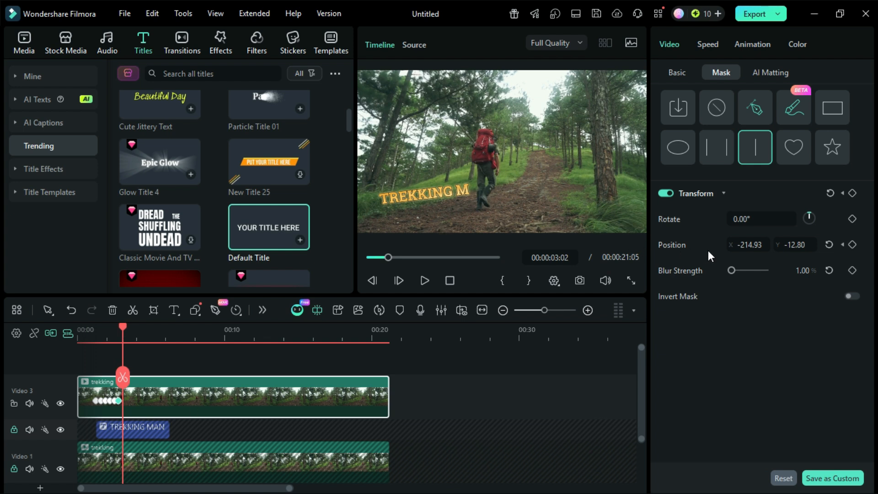
left_click(755, 245)
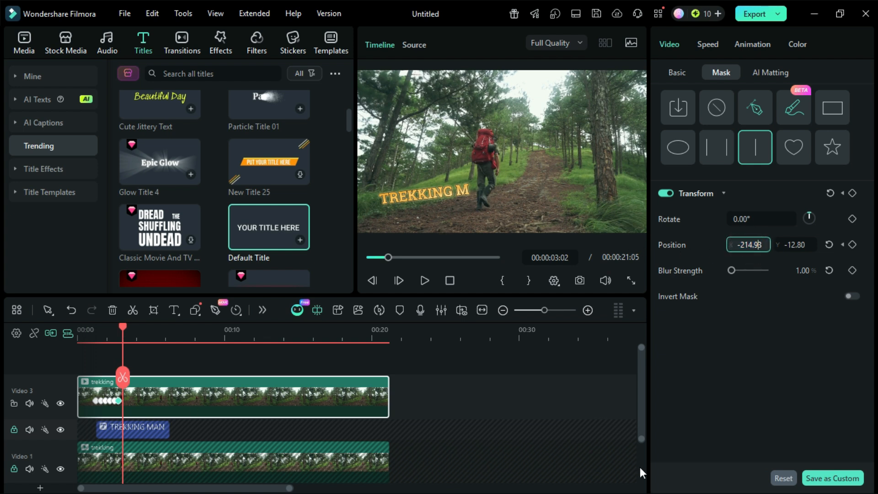
key("shift+Left")
type("1")
key("Return")
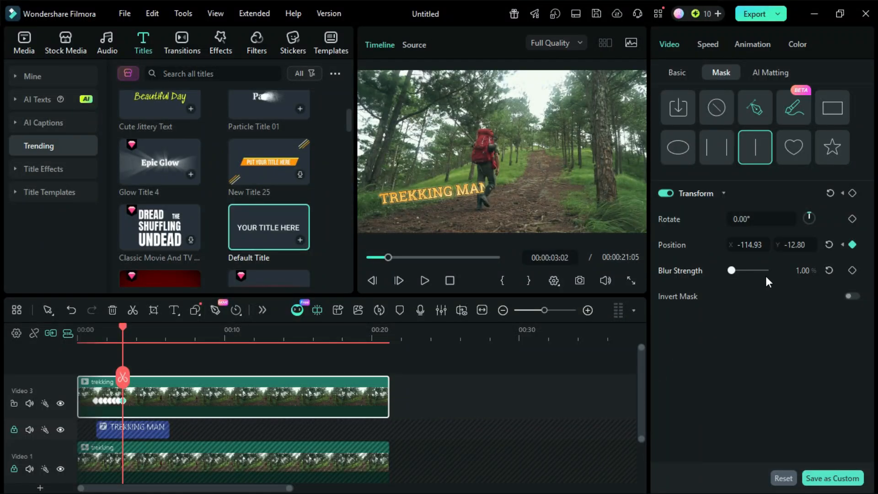
Adjust the mask's latest position keyframe, around 00:00:03:02, to an X value of -124.93.
left_click(752, 245)
key("Left")
key("Left")
key("Left")
key("Left")
key("shift+Left")
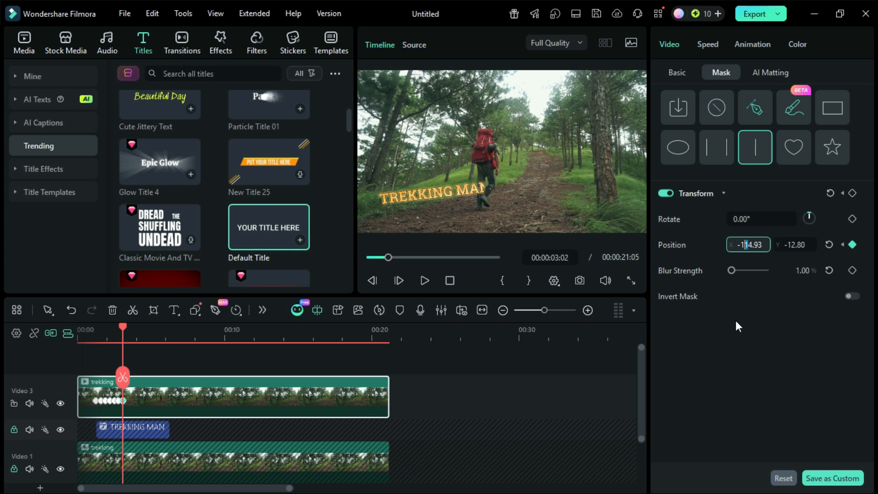
type("60.64")
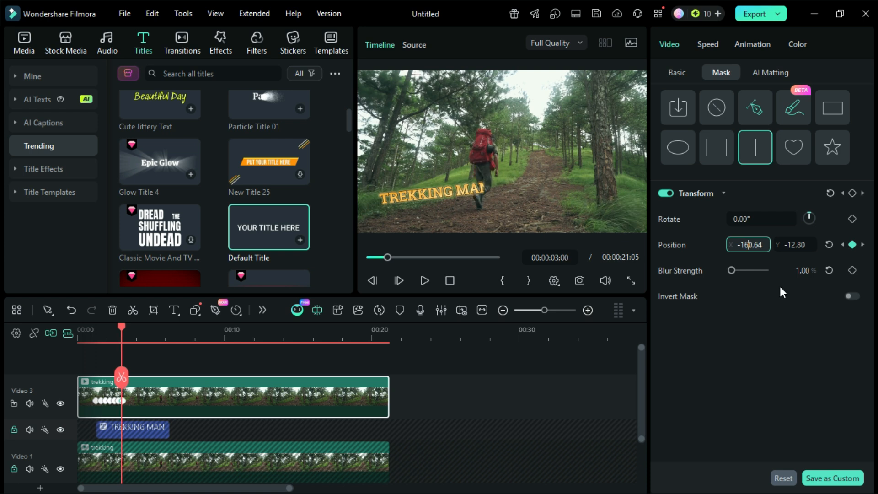
key("Return")
At 00:00:03:16, set the mask's X position to -104.93.
left_click(128, 326)
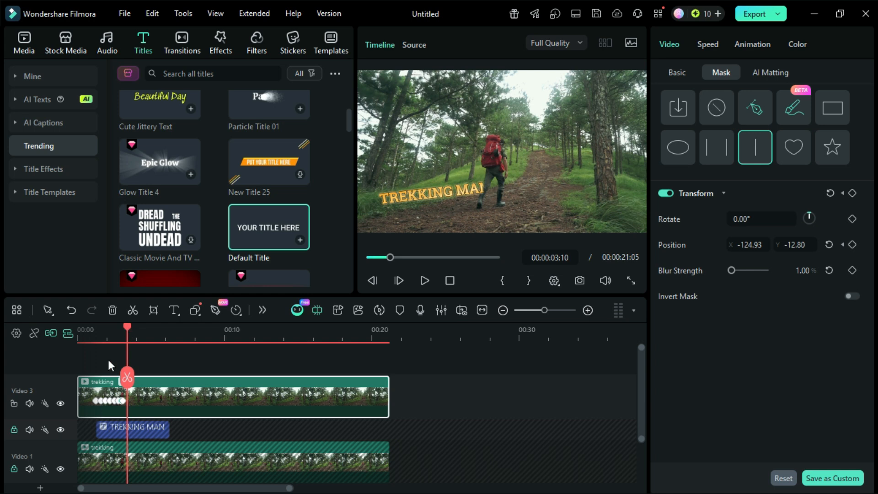
left_click(132, 326)
left_click(745, 244)
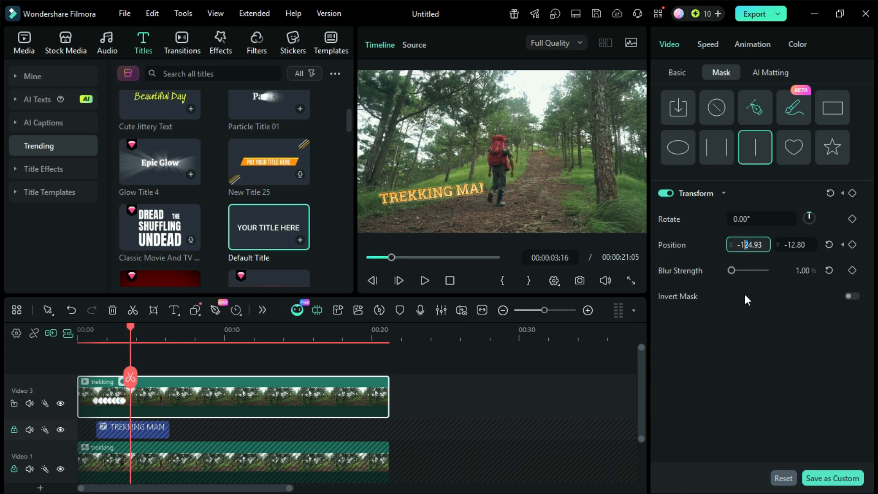
type("0")
key("Return")
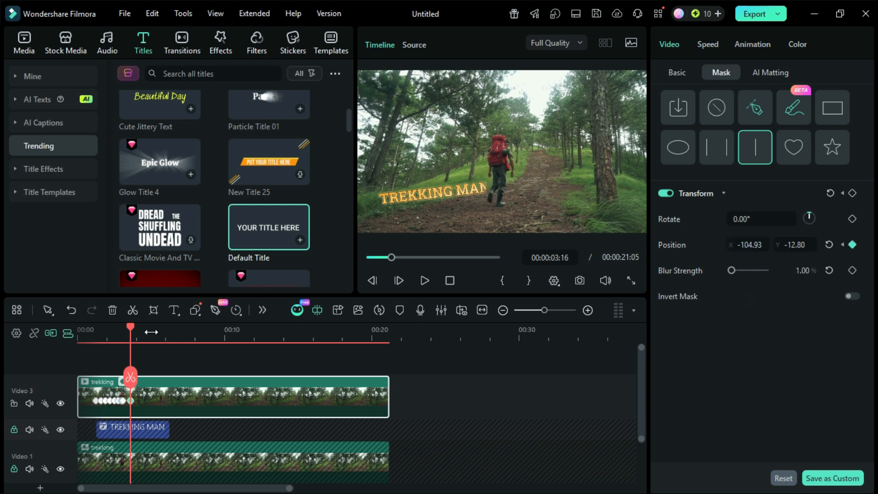
At 00:00:03:24, set the mask's X position to 95.
left_click_drag(131, 325, 135, 325)
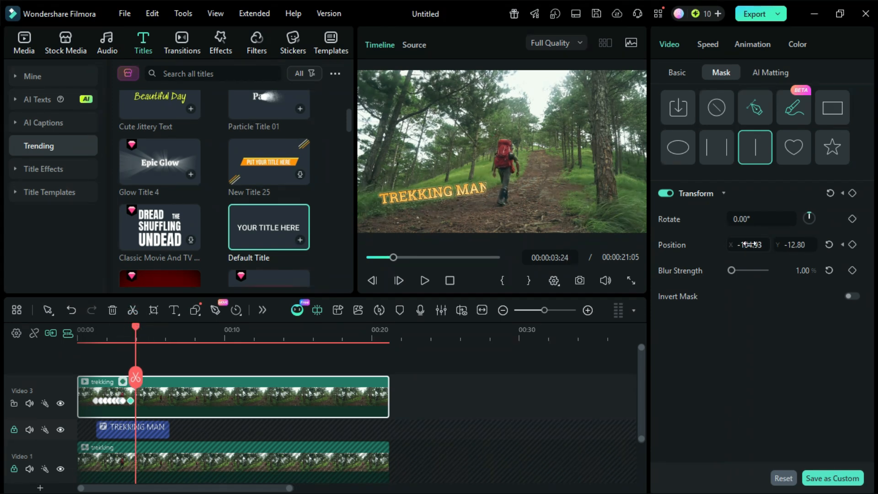
left_click(748, 245)
type("95")
key("Return")
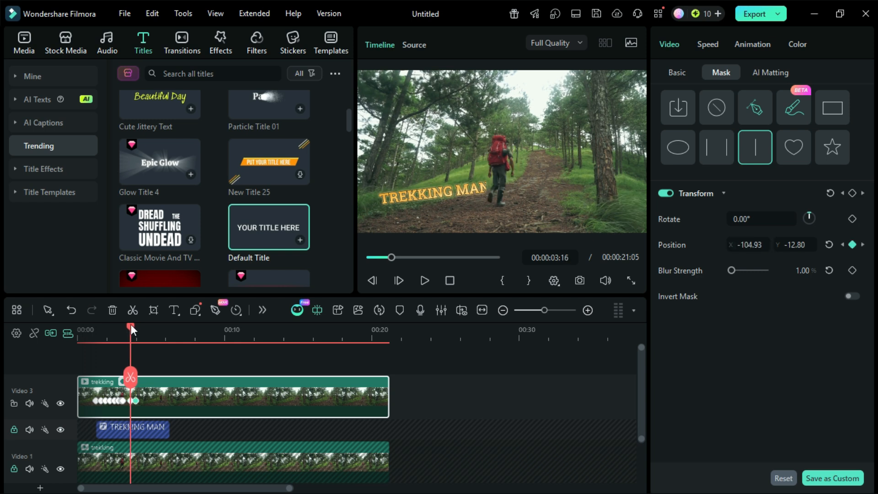
Play the timeline from the start to review the title reveal behind the hiker, and pause after the title clip ends.
left_click_drag(131, 324, 55, 327)
left_click(425, 283)
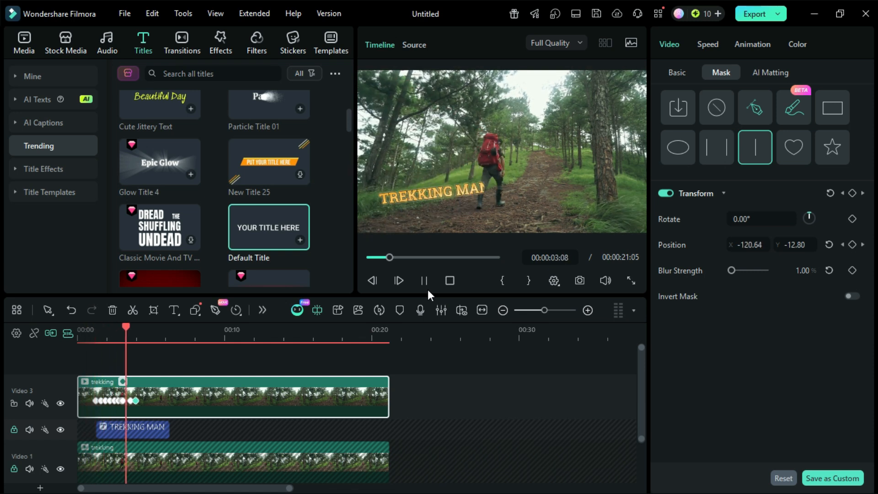
key("space")
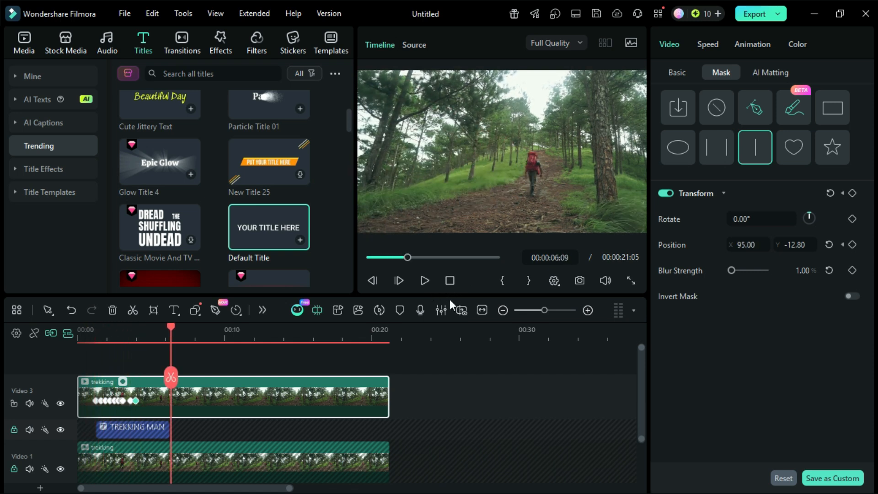
Unlock the title track, extend the TREKKING MAN clip to end at about 00:00:10, and lock the track again.
left_click(14, 429)
left_click(153, 430)
left_click_drag(166, 428, 222, 429)
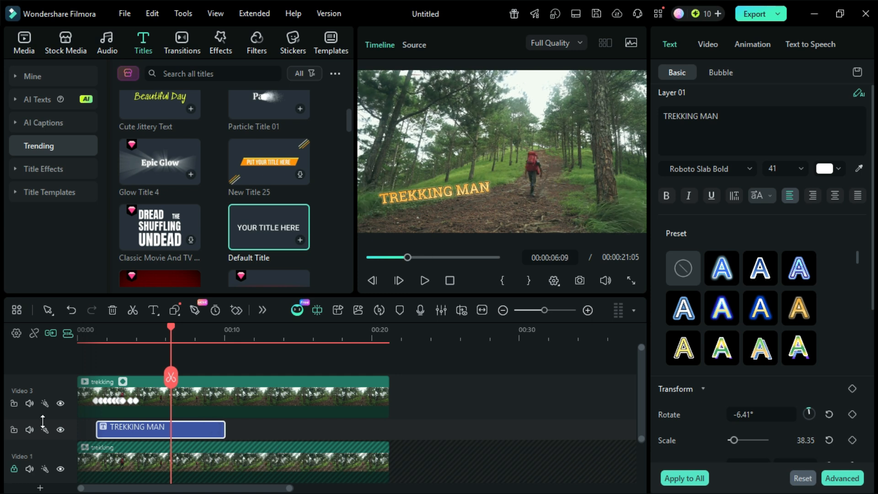
left_click(12, 431)
key("ctrl+s")
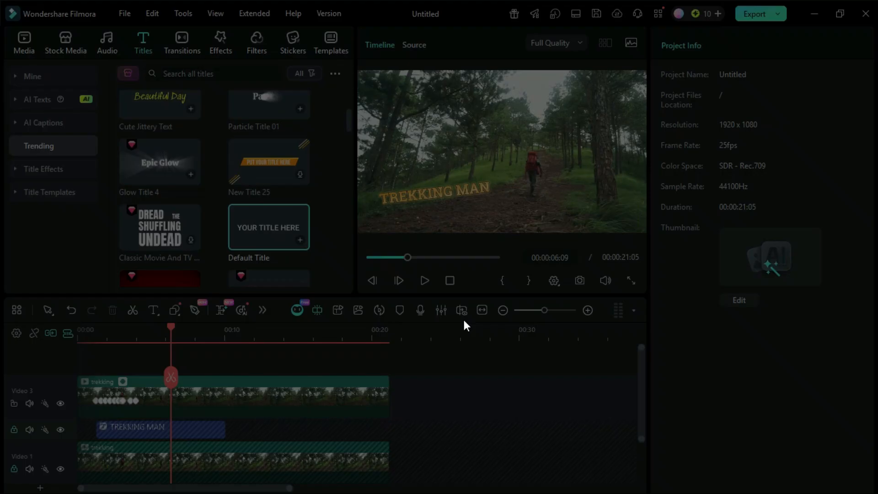
Play back the finished title reveal.
left_click(419, 290)
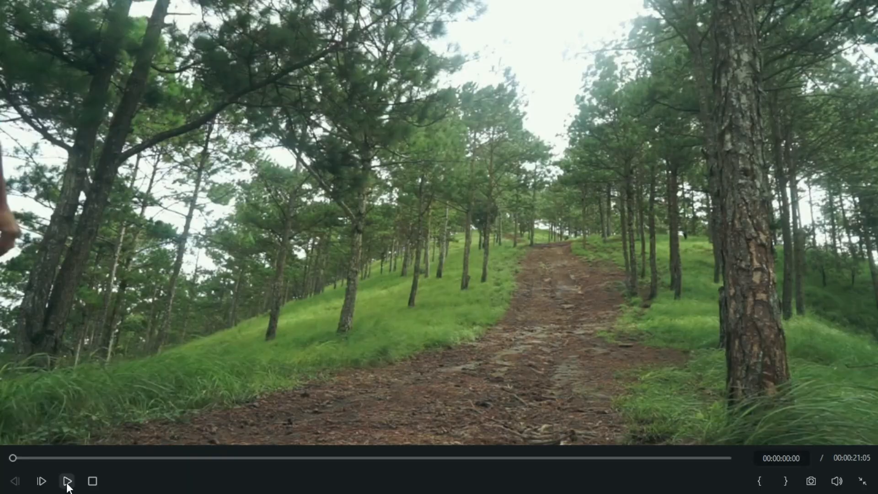
left_click(66, 480)
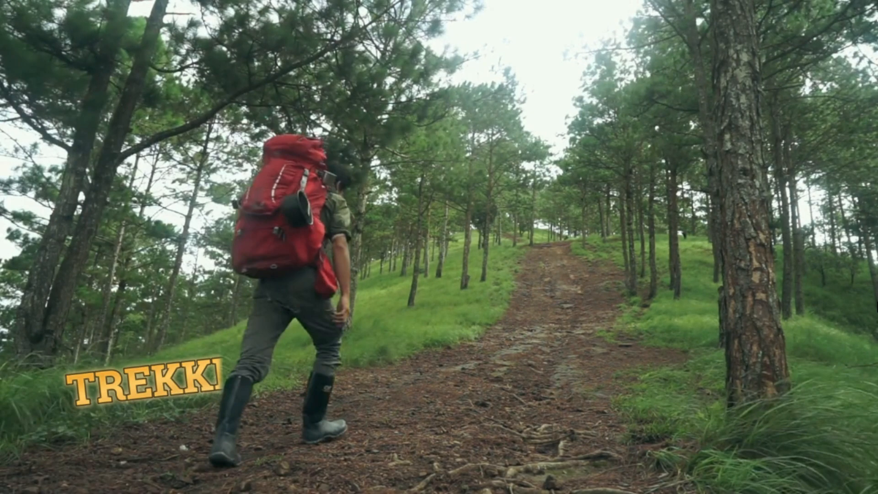